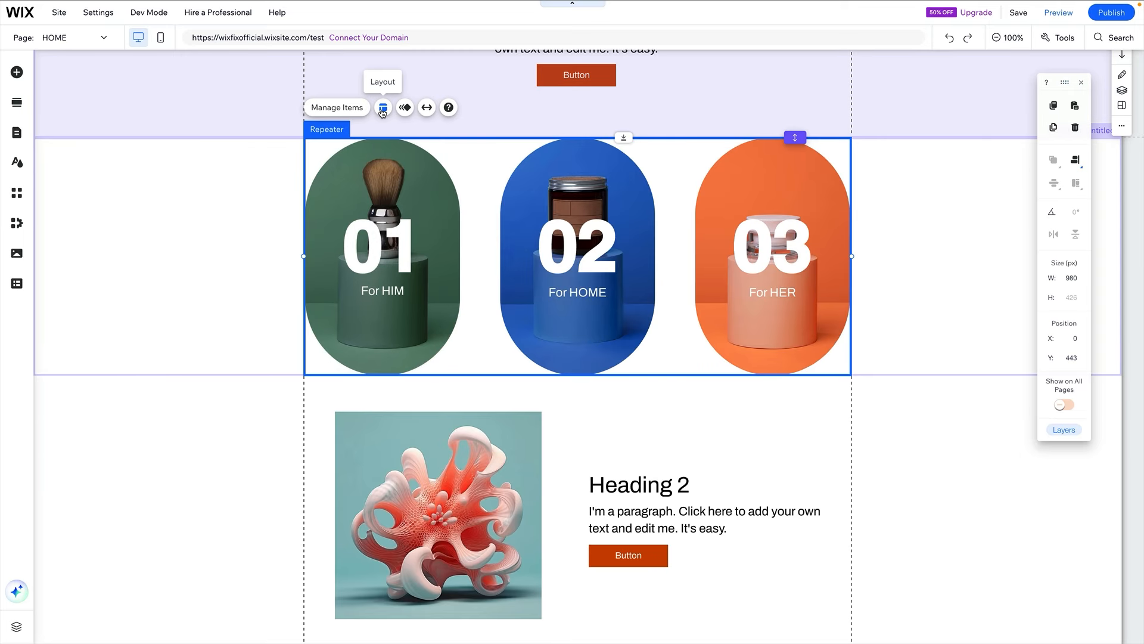
- Reduce the spacing between the items of the three-item repeater
click(383, 108)
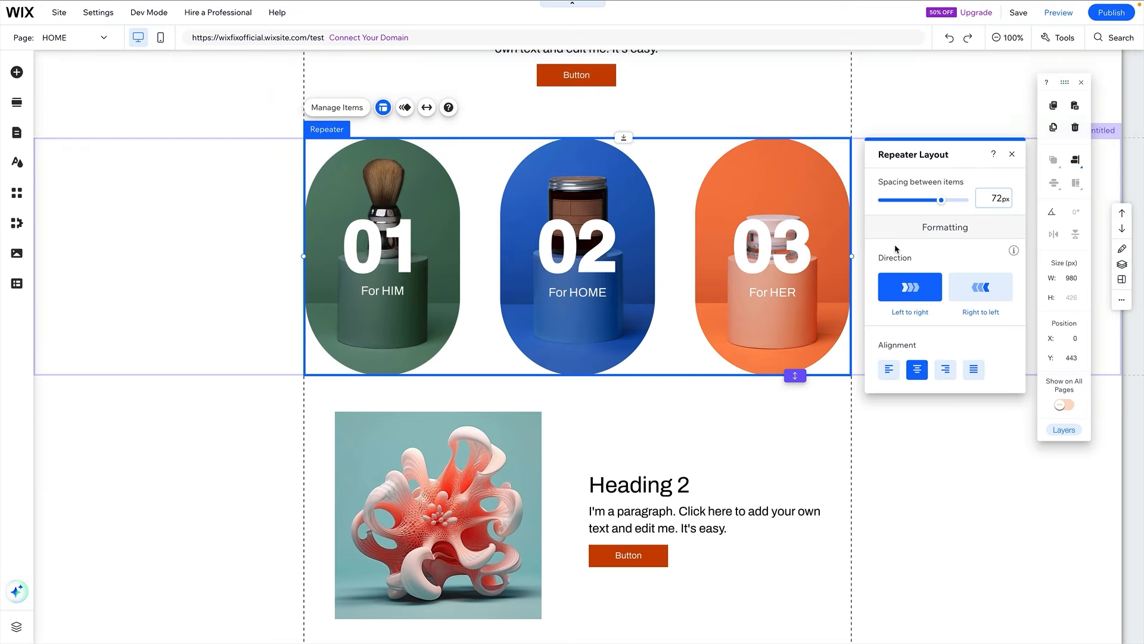
drag(941, 200, 911, 200)
- Move the heading, paragraph and button group beside the upper coral image closer to it, at X 461
scroll(715, 417, down, 2)
drag(631, 347, 600, 347)
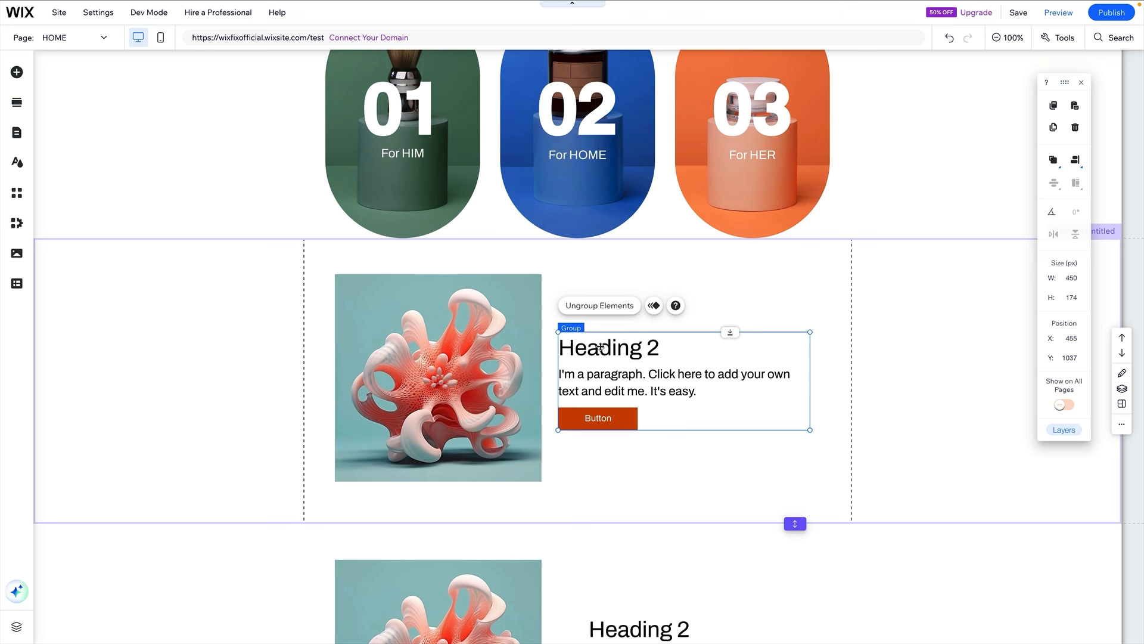
key(shift+Right)
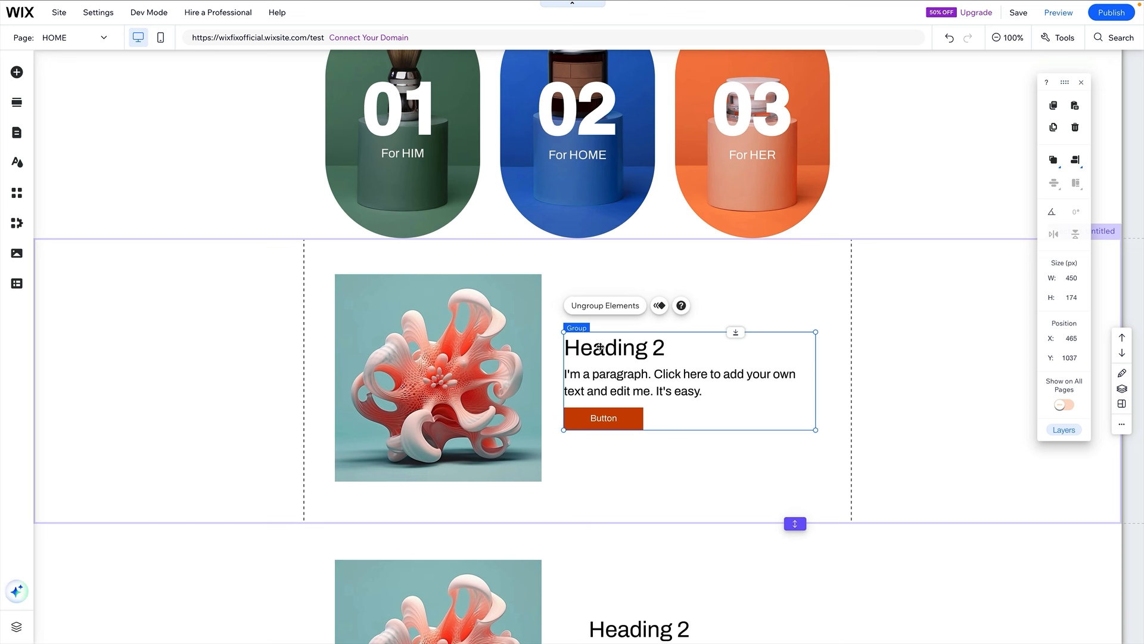
key(Left)
key(Left)
key(Left)
key(Left)
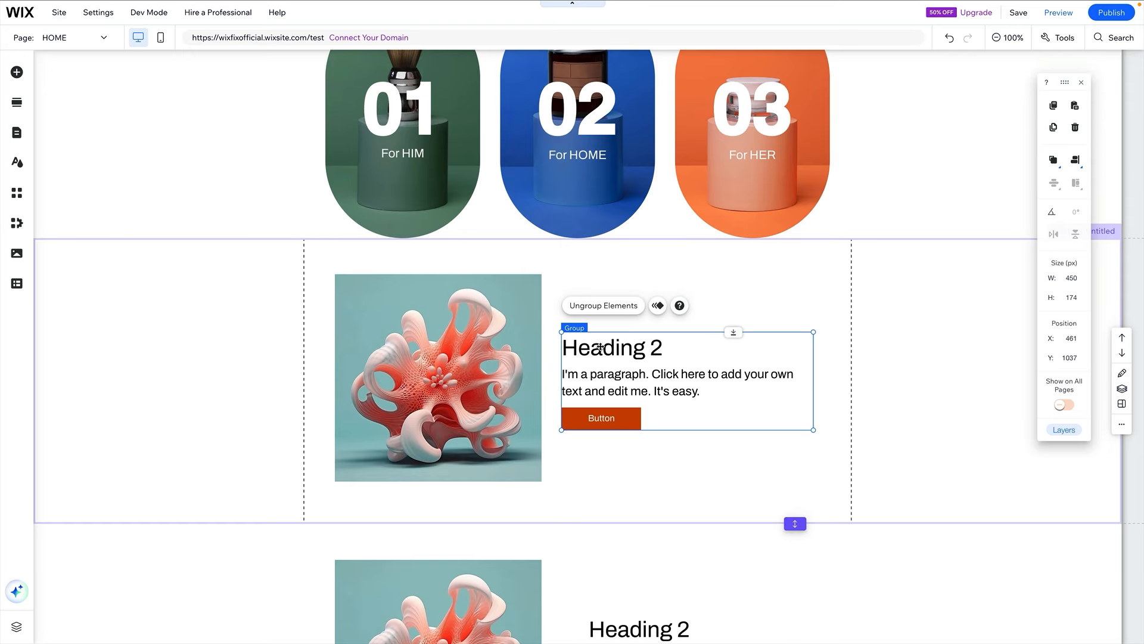
- Group the upper coral image with its text group and centre the combined group in the section at X 62
shift+click(438, 378)
click(374, 248)
drag(438, 378, 441, 378)
scroll(614, 179, up, 5)
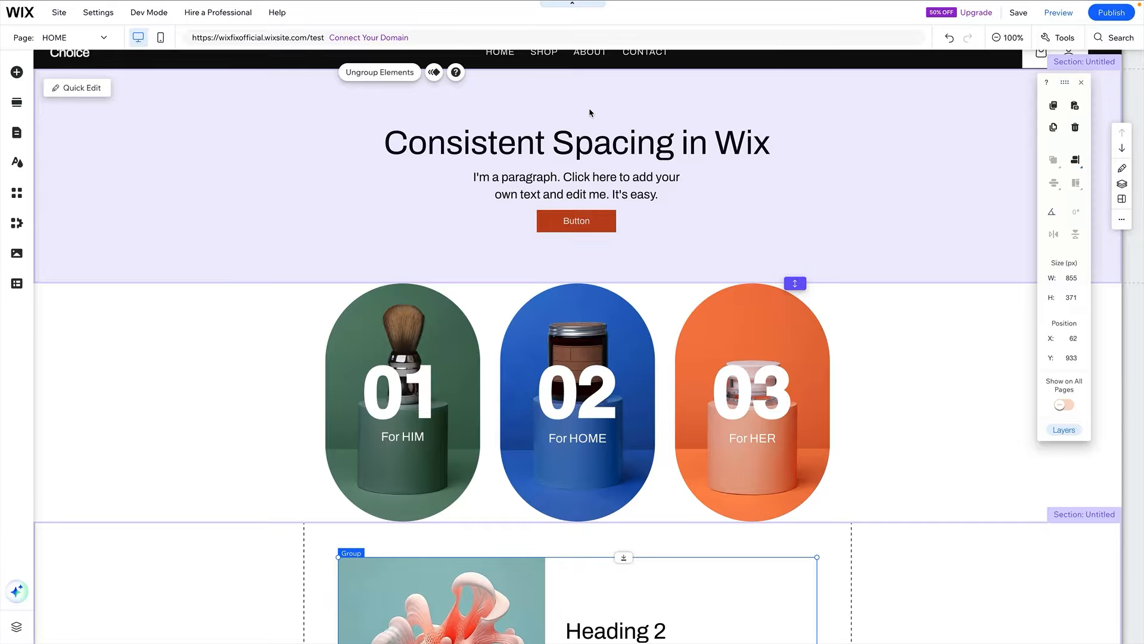
click(553, 108)
scroll(536, 238, down, 6)
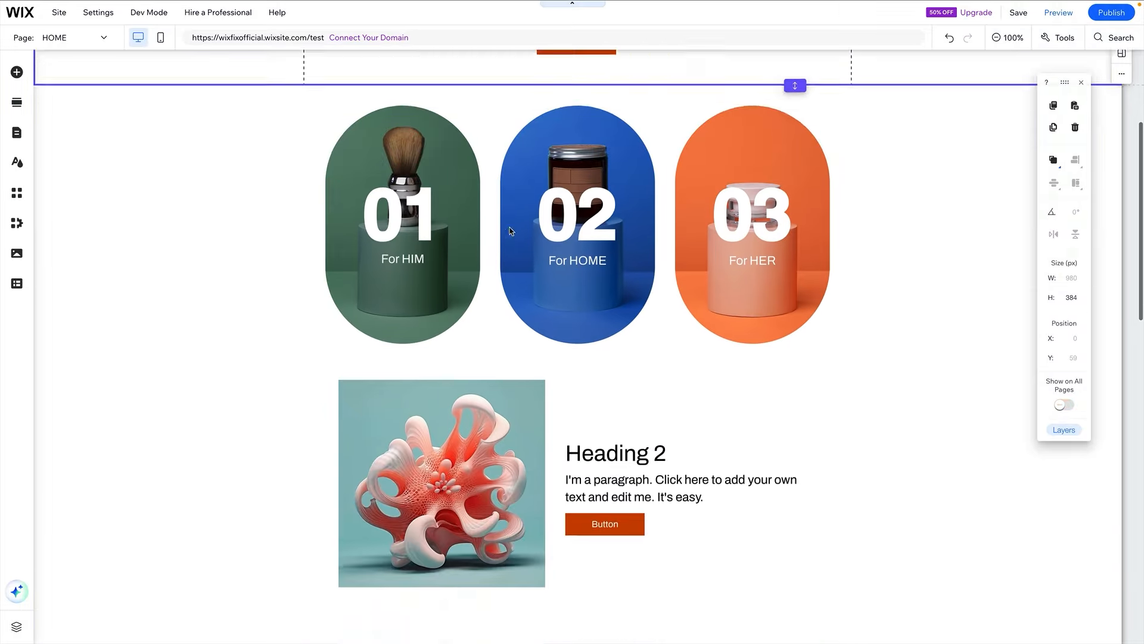
click(559, 216)
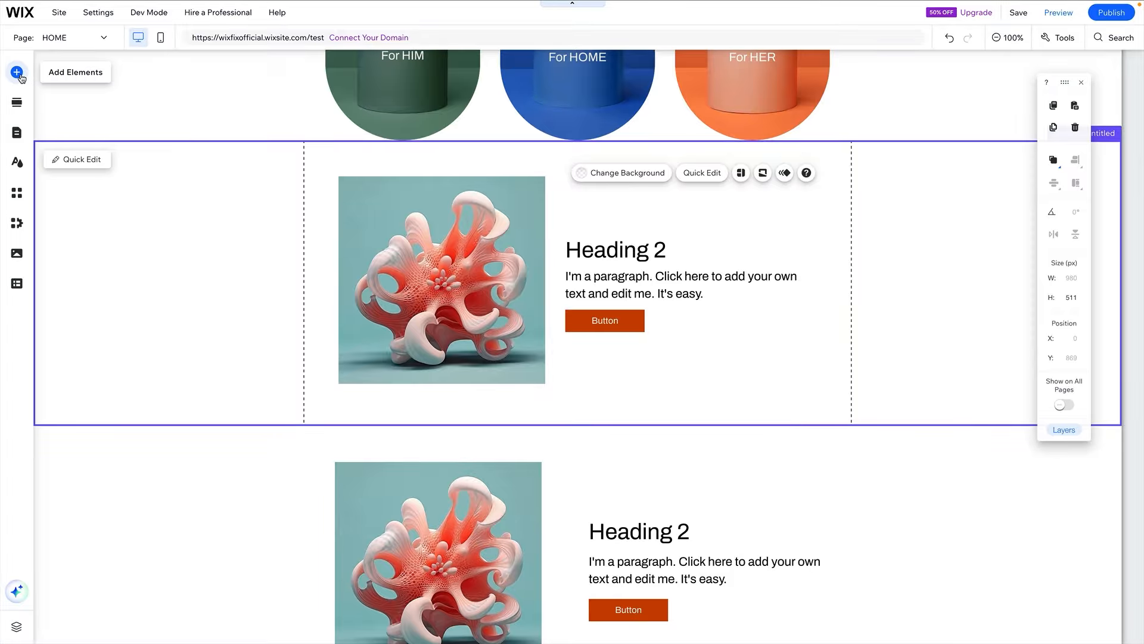
- Add a 34 by 91 px green rectangle as a spacing guide against the top edge of the section below the repeater
scroll(119, 125, up, 6)
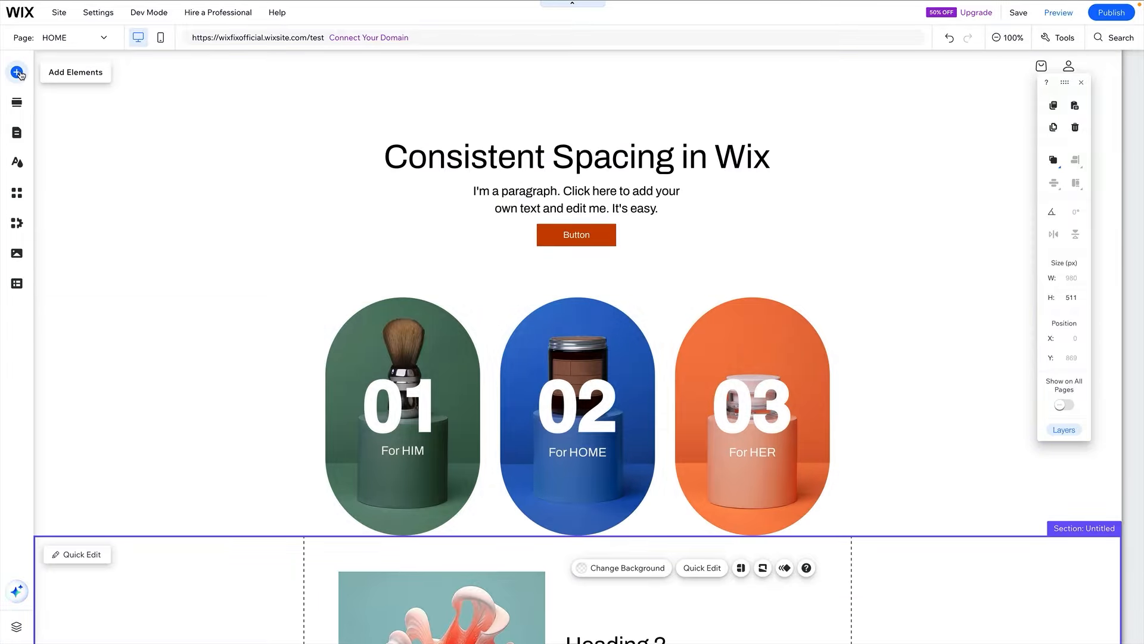
click(16, 72)
drag(333, 296, 602, 113)
scroll(602, 239, down, 7)
drag(826, 191, 826, 149)
click(733, 172)
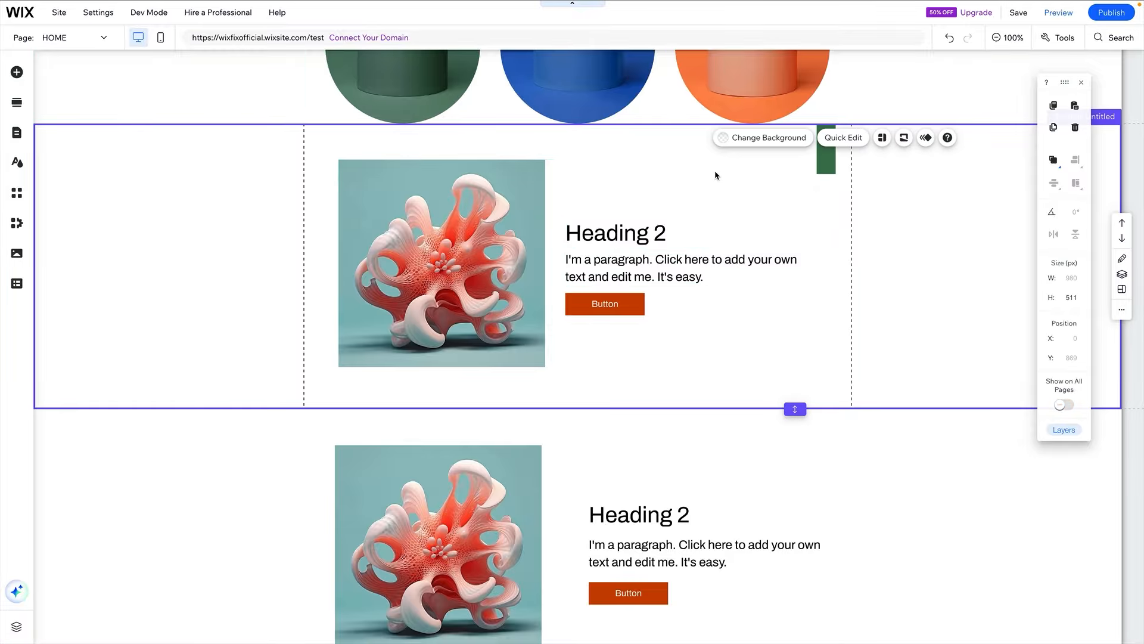
- Extend the section below the repeater and move its image-and-text group down to Y 959, level with the green spacer's bottom edge
drag(795, 409, 795, 495)
click(584, 273)
drag(602, 229, 602, 241)
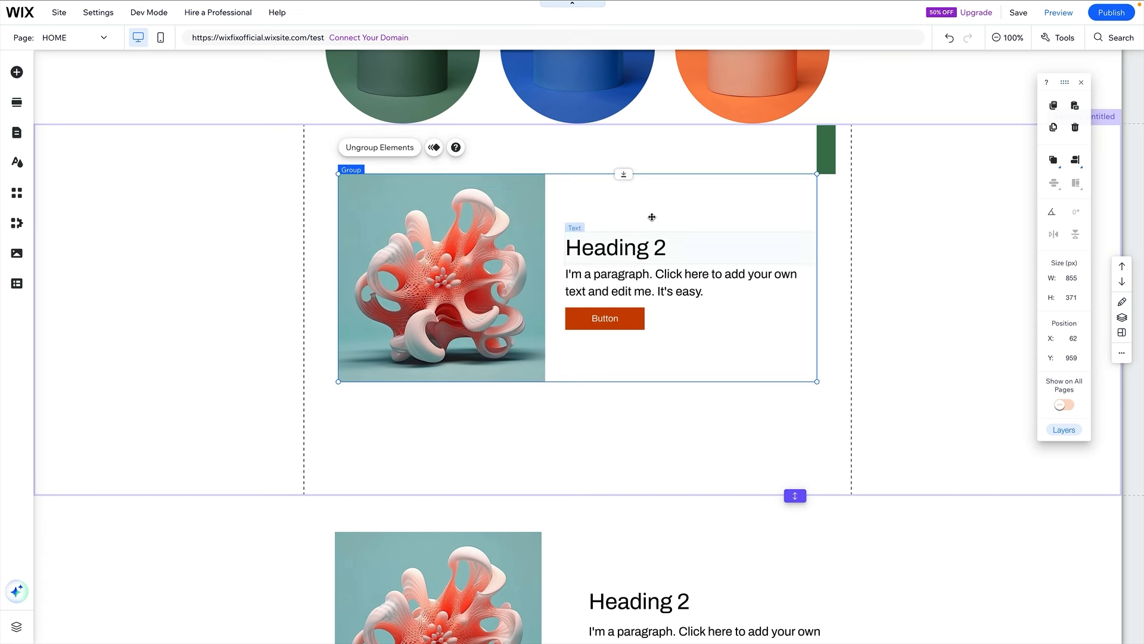
- Move the green spacer directly beneath the image-and-text group at Y 1330 and shorten the section to 552 px high at the spacer's bottom
click(825, 147)
drag(825, 147, 825, 406)
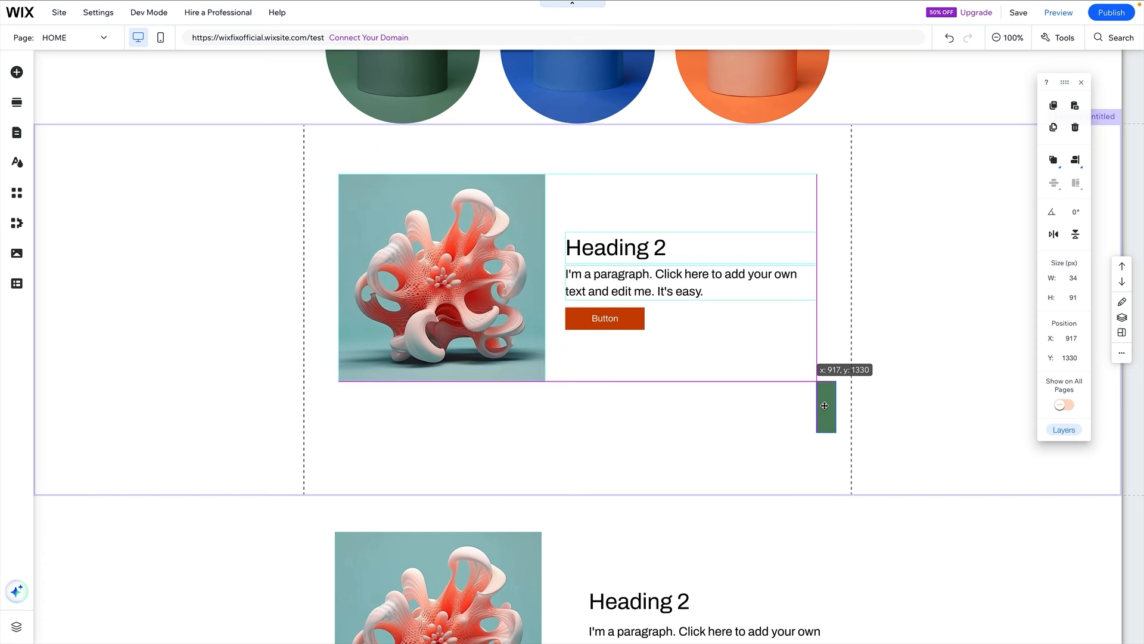
drag(795, 495, 795, 432)
scroll(506, 388, up, 8)
scroll(506, 388, down, 2)
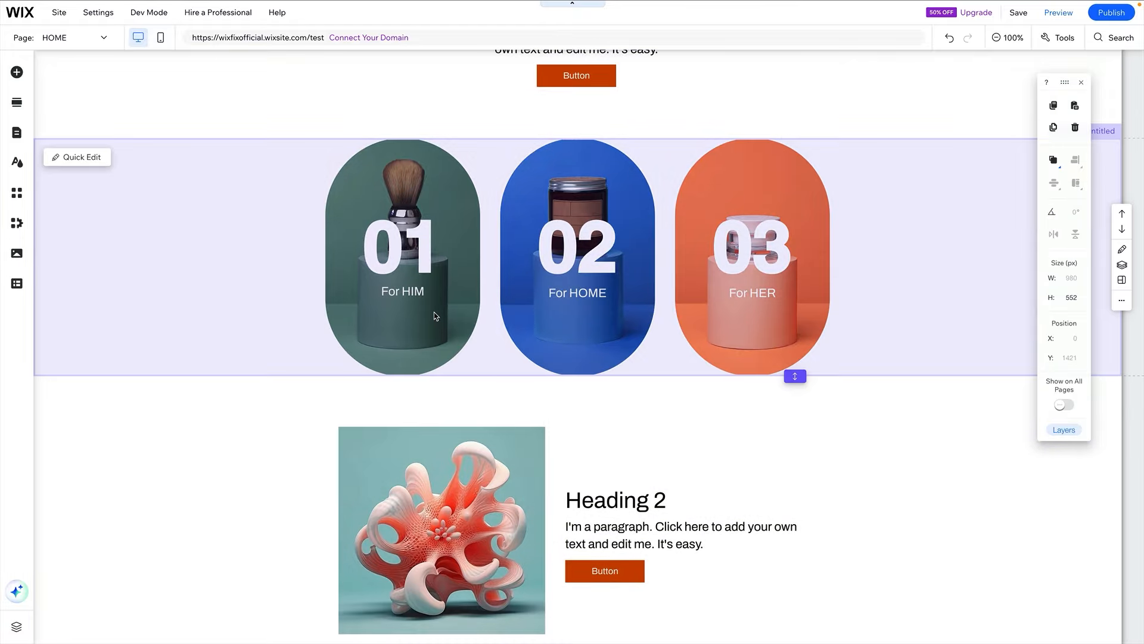
click(434, 313)
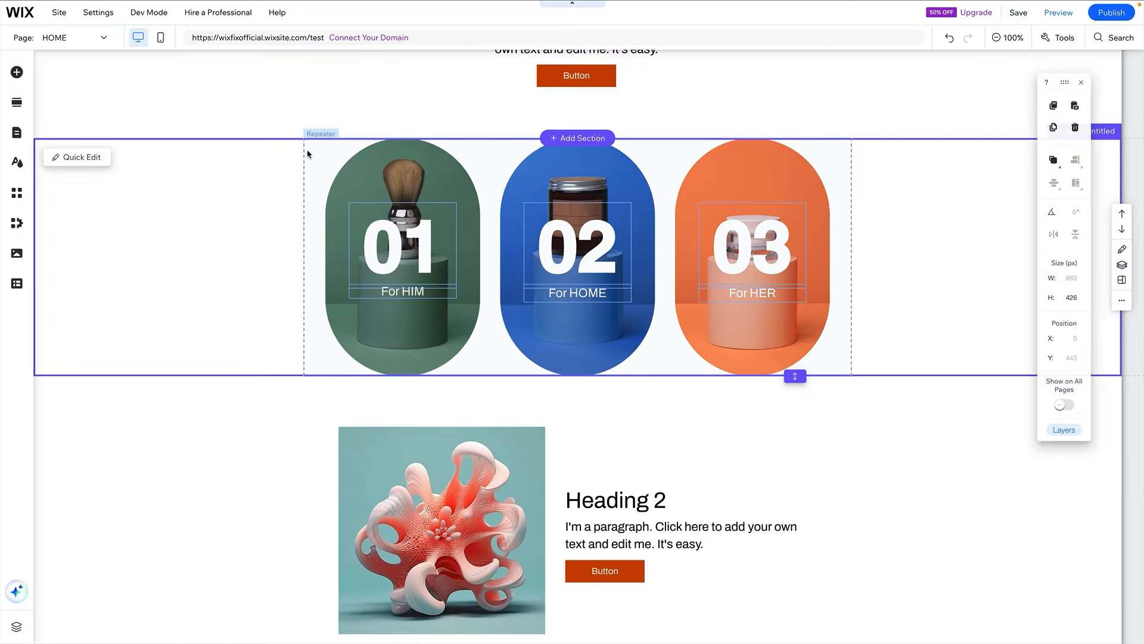
scroll(606, 255, down, 7)
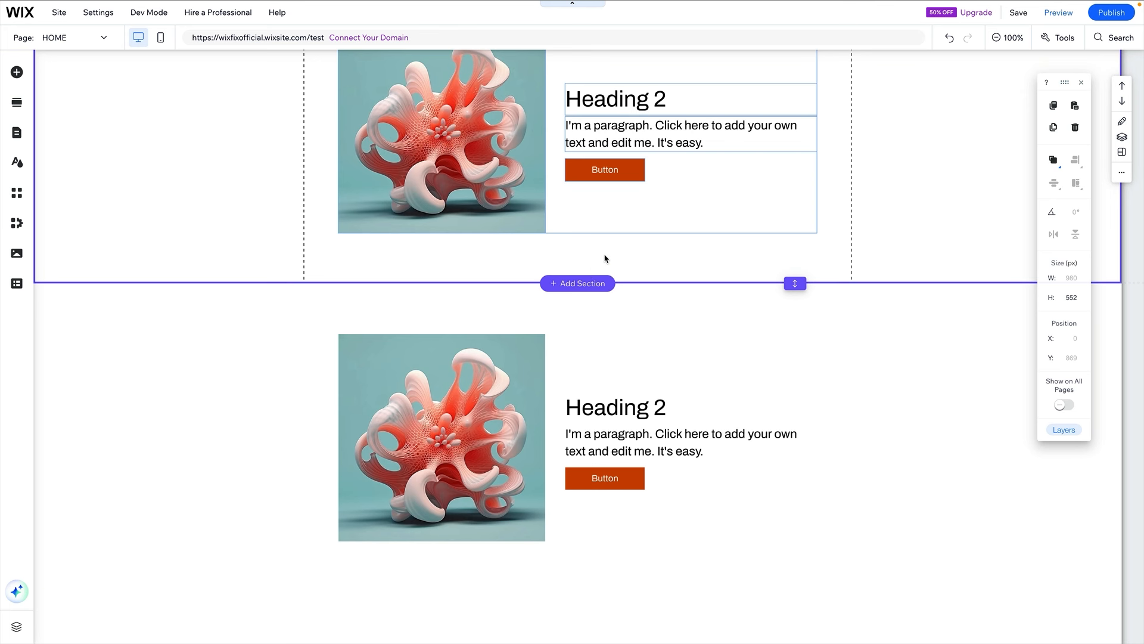
- Place a 34 by 91 px green spacer at the top edge of the second image-and-text section, near the text's right end
click(610, 316)
click(639, 324)
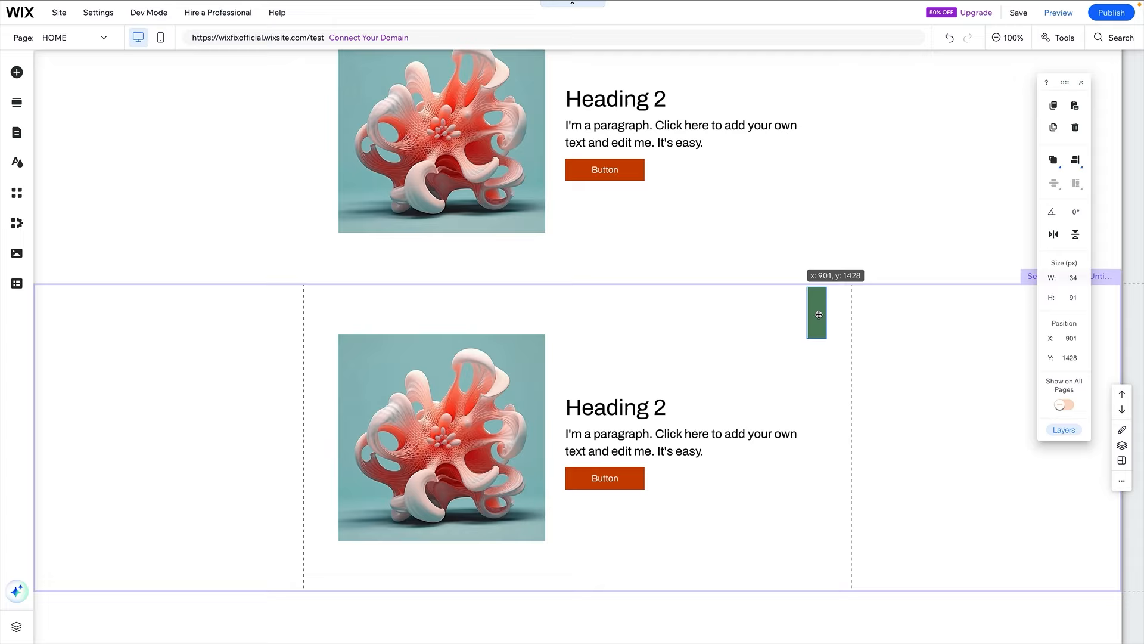
drag(817, 313, 827, 311)
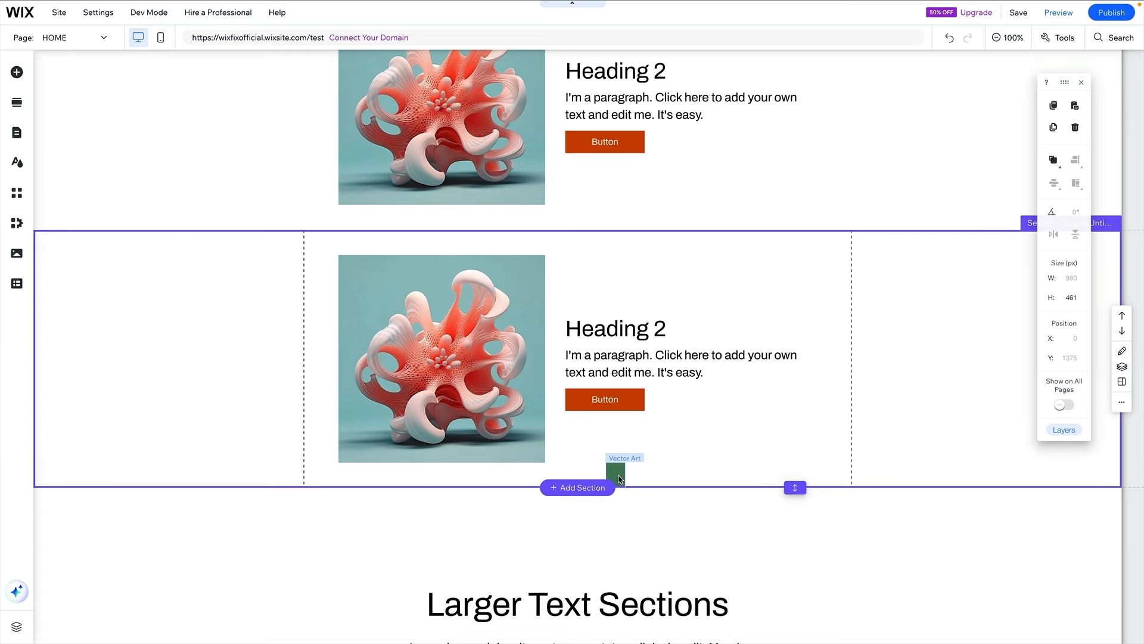
- Delete the green spacer beneath the second image-and-text group
click(614, 466)
key(Delete)
click(898, 419)
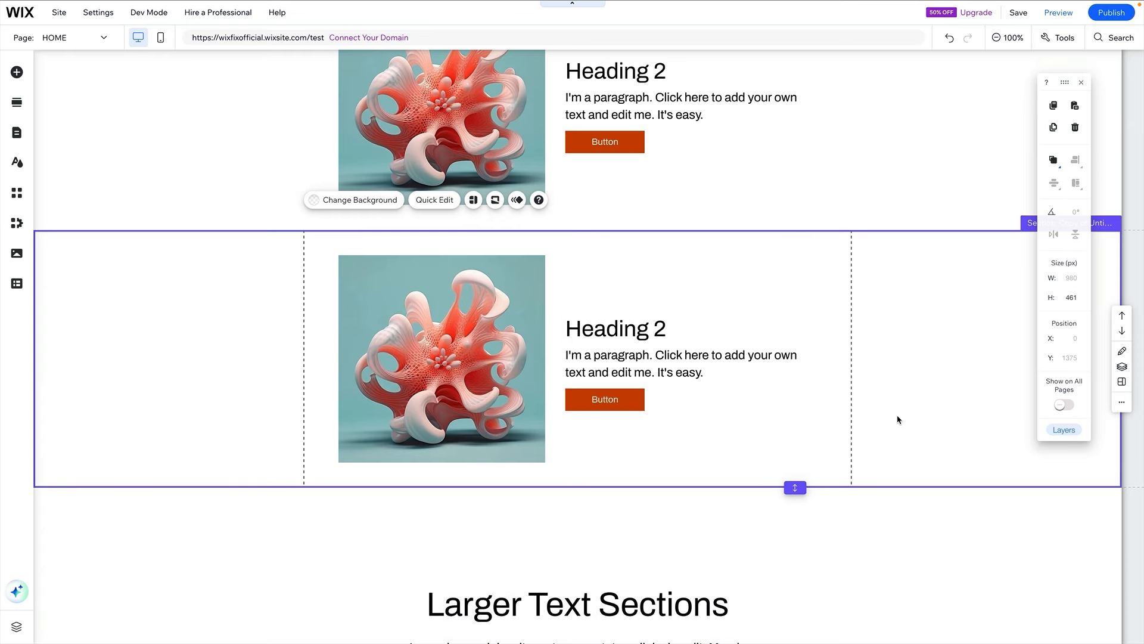
scroll(899, 419, down, 3)
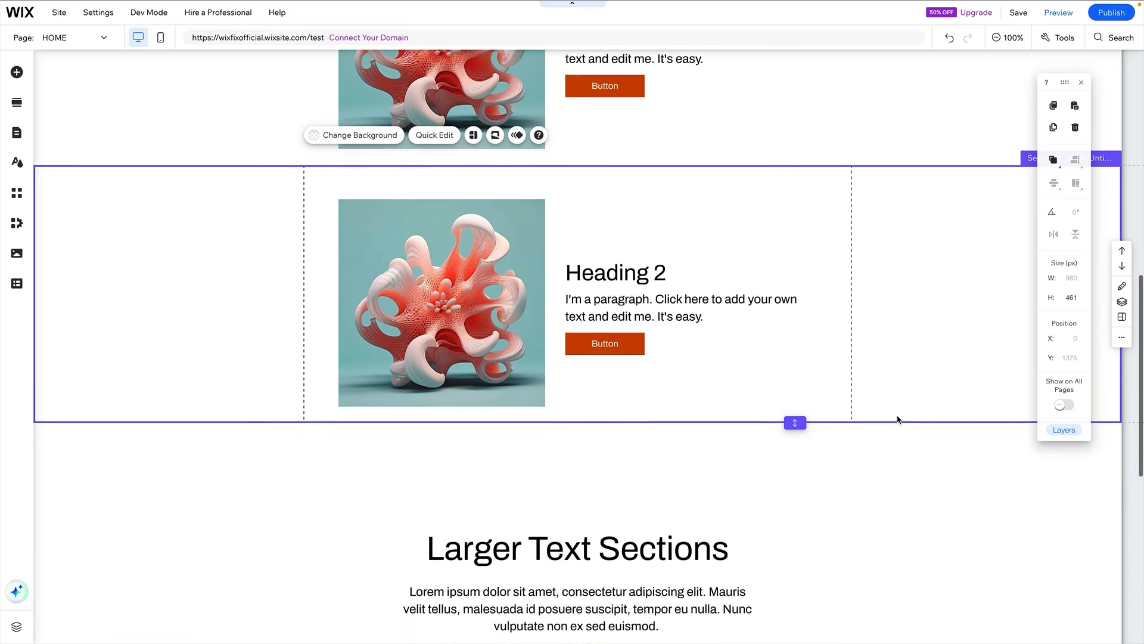